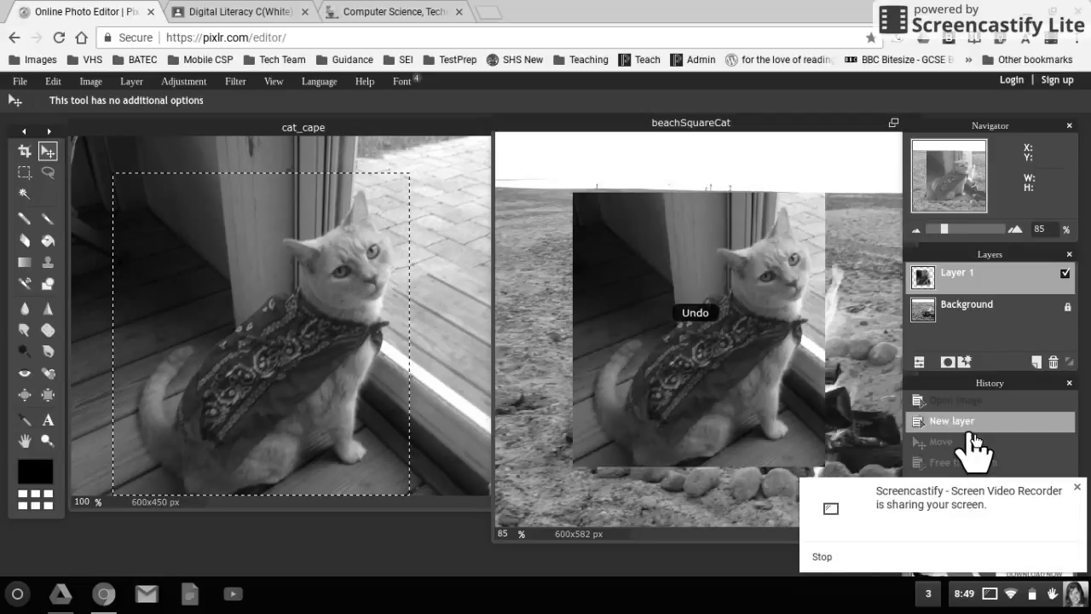
Undo the pasted cat layer, clear cat_cape's rectangular selection and revert its history to Open Image.
{"action": "key", "text": "ctrl+z"}
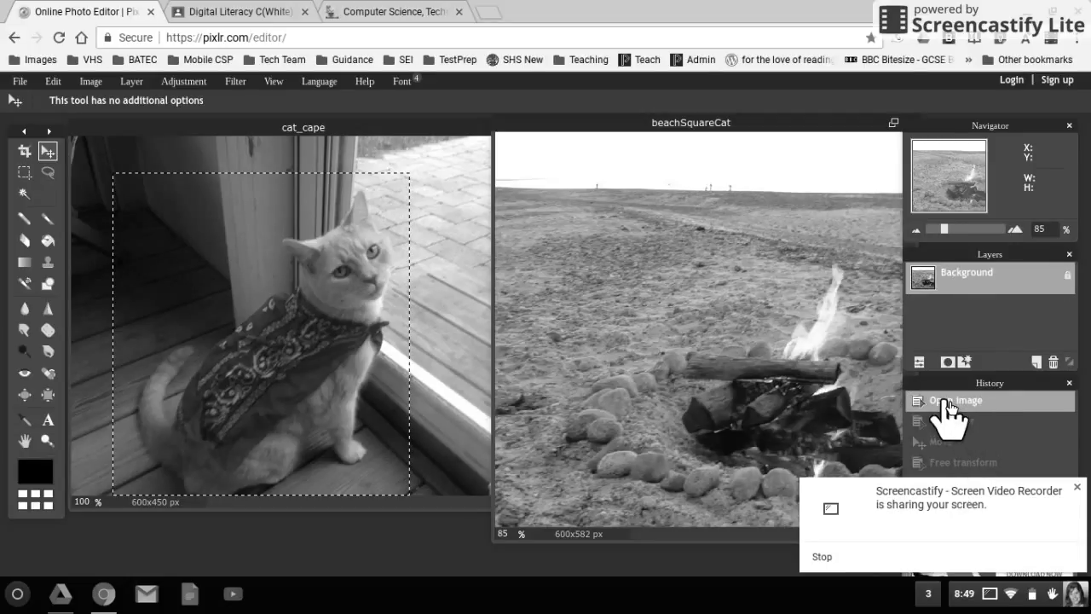
{"action": "left_click", "coordinate": [444, 381]}
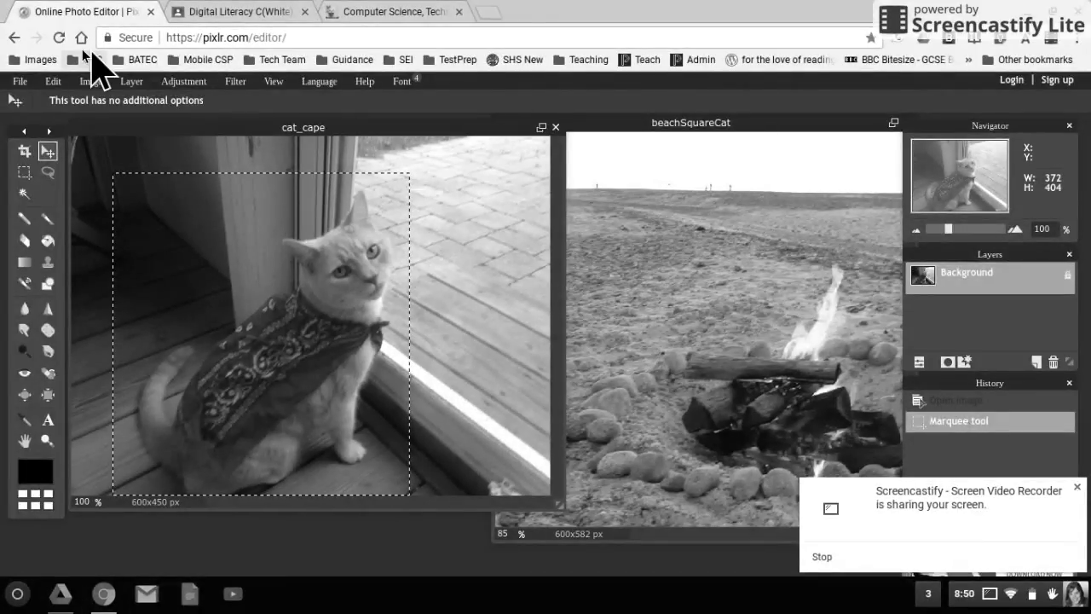
{"action": "left_click", "coordinate": [53, 81]}
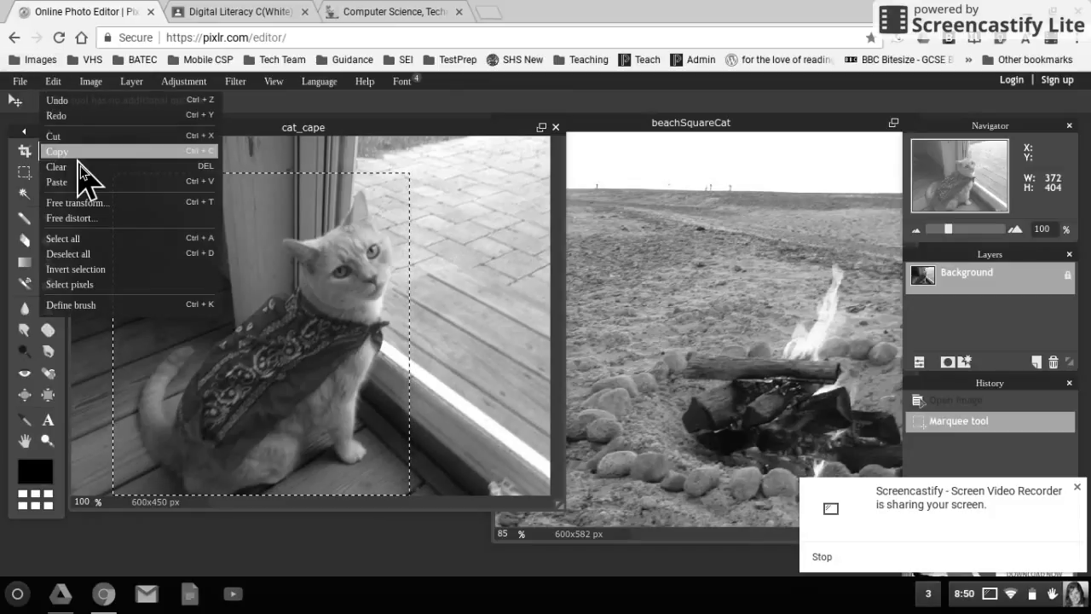
{"action": "left_click", "coordinate": [96, 254]}
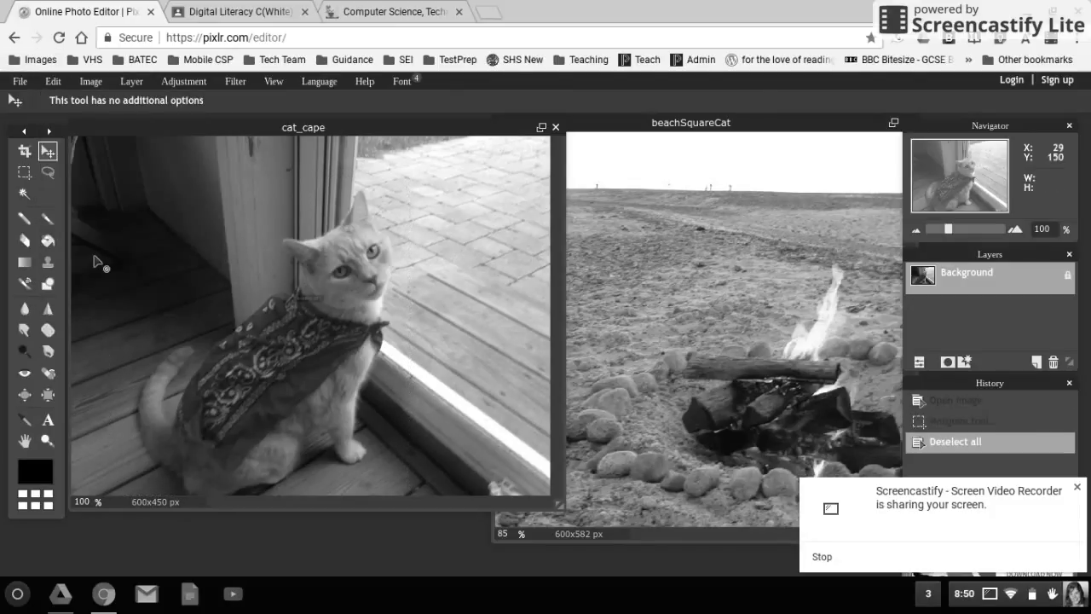
{"action": "left_click", "coordinate": [944, 402]}
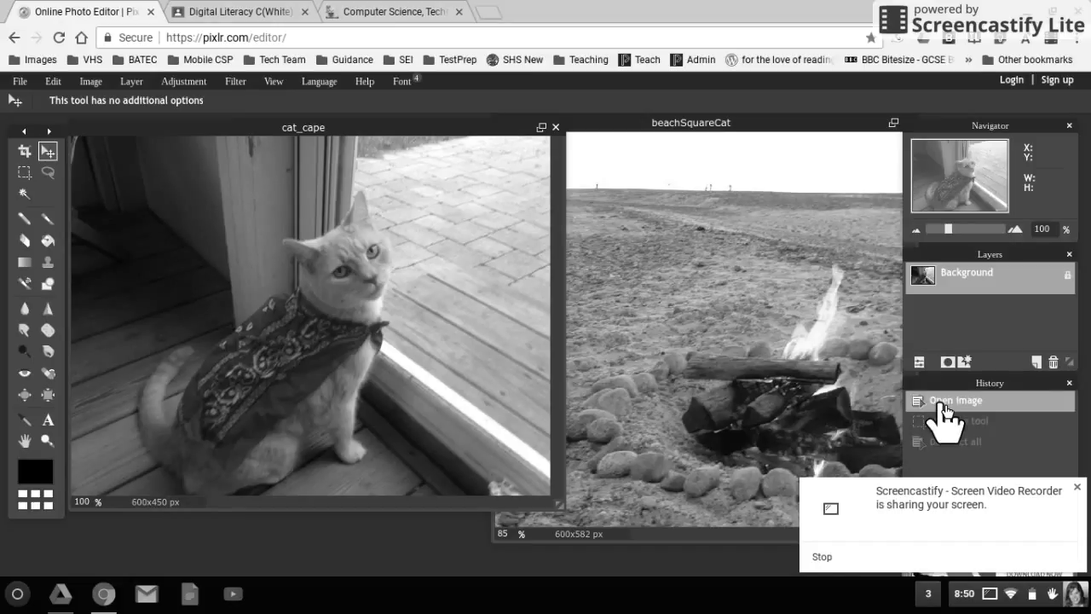
Trace a closed freehand lasso outline around the caped cat in cat_cape and copy it.
{"action": "left_click", "coordinate": [49, 174]}
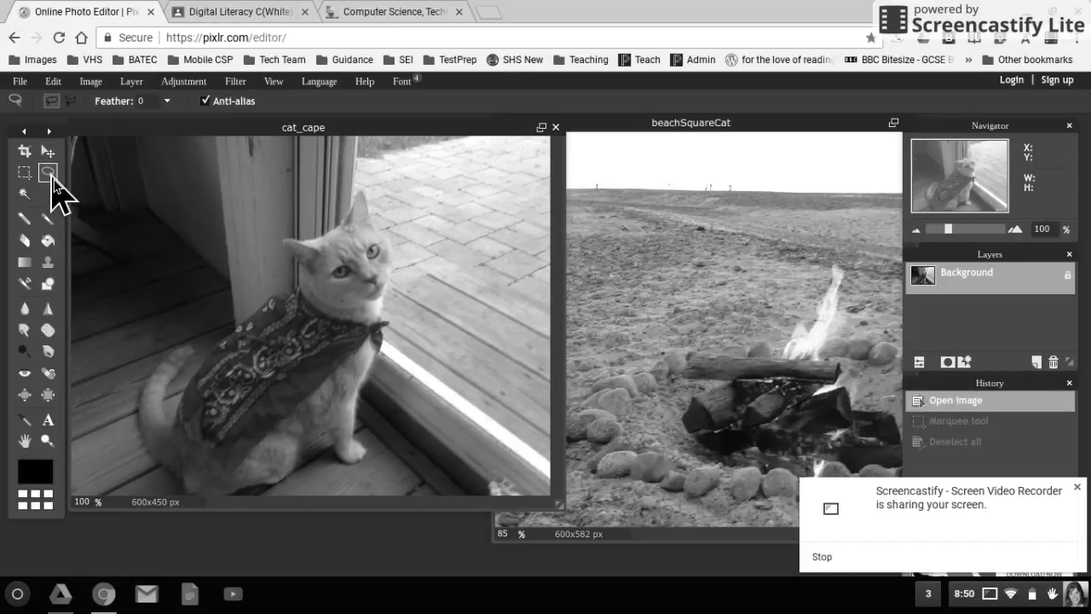
{"action": "left_click", "coordinate": [332, 216]}
{"action": "mouse_move", "coordinate": [332, 217]}
{"action": "left_mouse_down"}
{"action": "mouse_move", "coordinate": [274, 241]}
{"action": "mouse_move", "coordinate": [294, 285]}
{"action": "mouse_move", "coordinate": [257, 295]}
{"action": "mouse_move", "coordinate": [195, 364]}
{"action": "mouse_move", "coordinate": [187, 339]}
{"action": "mouse_move", "coordinate": [149, 366]}
{"action": "mouse_move", "coordinate": [139, 419]}
{"action": "mouse_move", "coordinate": [154, 458]}
{"action": "mouse_move", "coordinate": [188, 486]}
{"action": "mouse_move", "coordinate": [226, 492]}
{"action": "mouse_move", "coordinate": [276, 483]}
{"action": "mouse_move", "coordinate": [312, 437]}
{"action": "mouse_move", "coordinate": [365, 462]}
{"action": "mouse_move", "coordinate": [367, 392]}
{"action": "mouse_move", "coordinate": [391, 341]}
{"action": "left_mouse_up"}
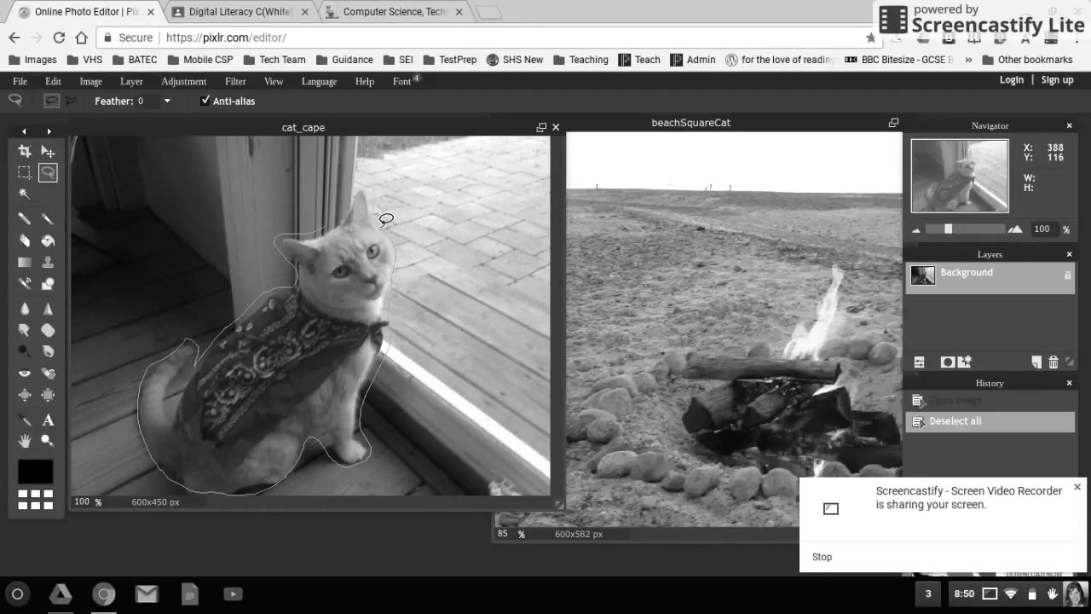
{"action": "left_click", "coordinate": [326, 219]}
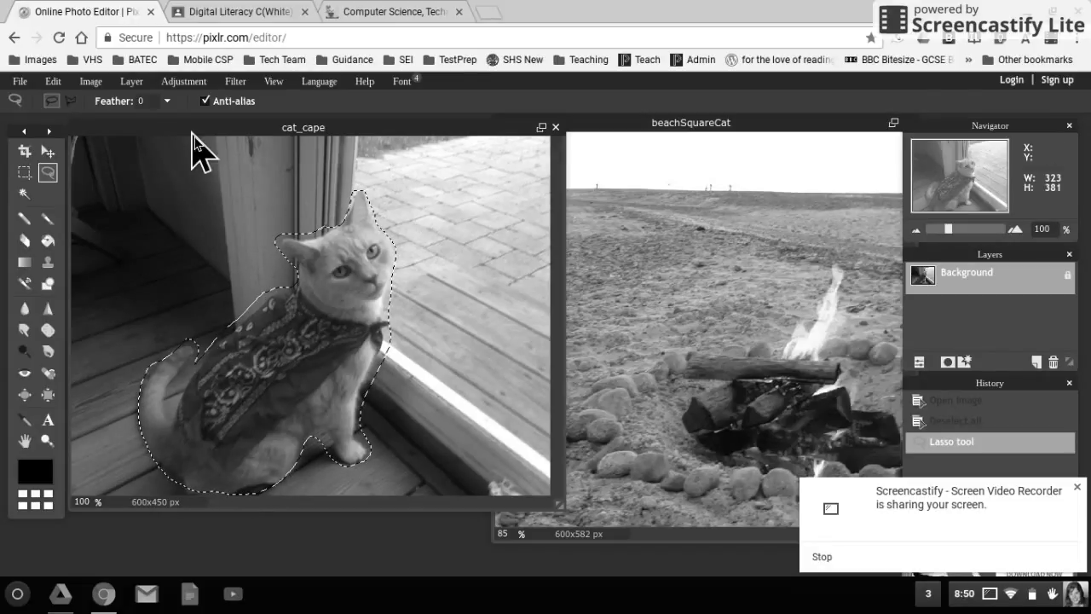
{"action": "key", "text": "ctrl+c"}
Paste the lasso-cut cat into beachSquareCat as Layer 2 and move it up-left beside the campfire.
{"action": "left_click", "coordinate": [655, 167]}
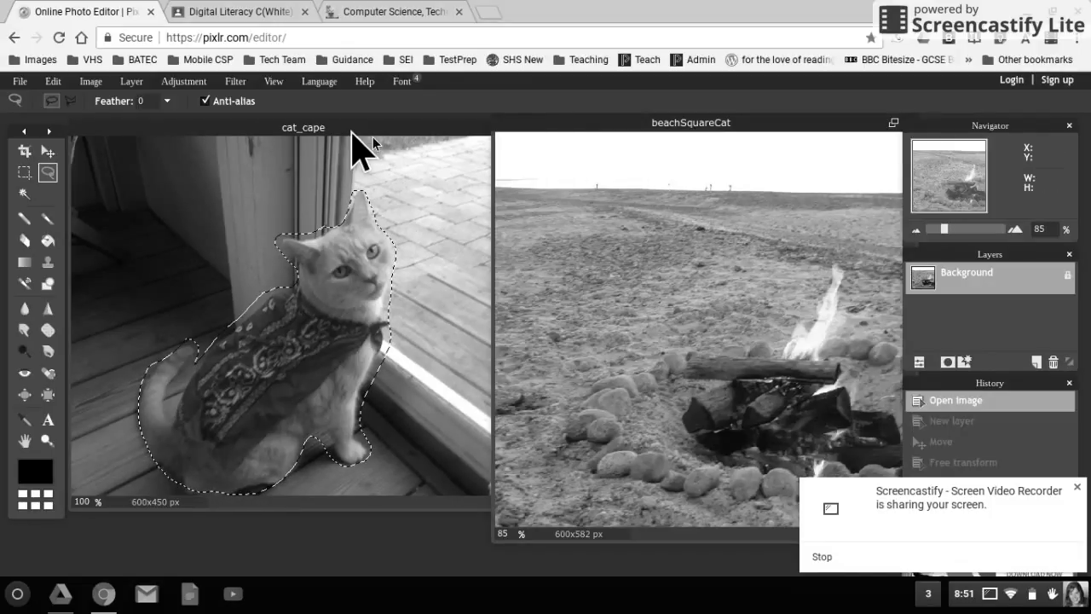
{"action": "key", "text": "ctrl+v"}
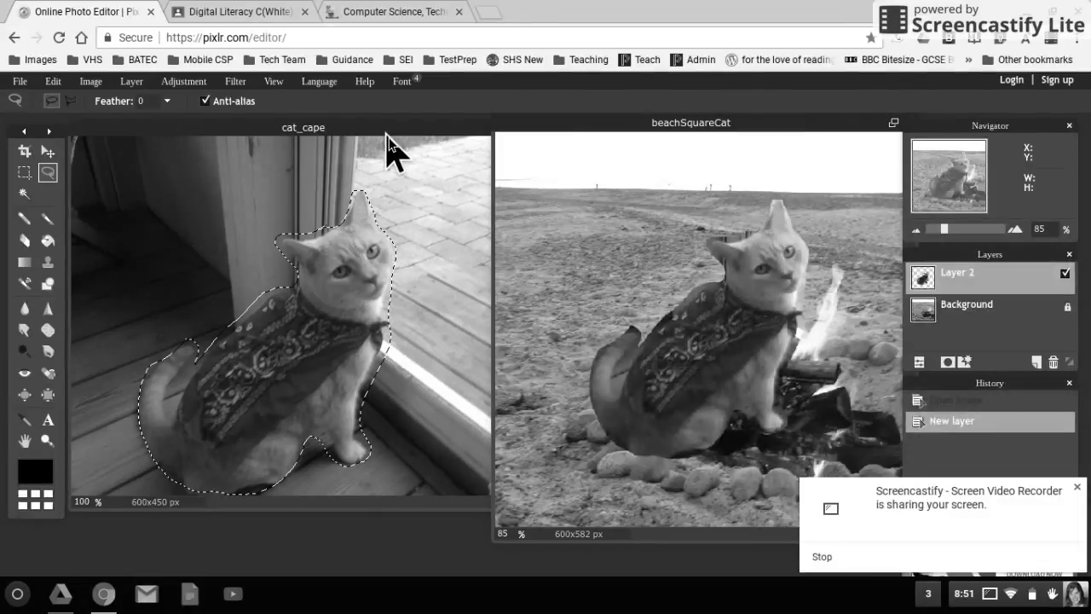
{"action": "left_click", "coordinate": [47, 153]}
{"action": "left_click", "coordinate": [46, 155]}
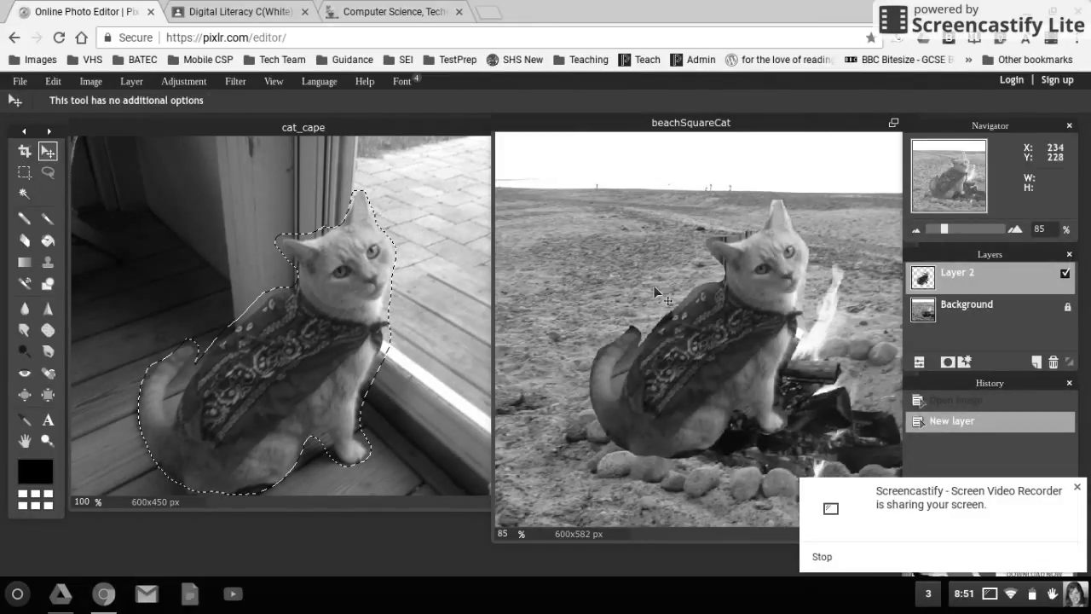
{"action": "left_click_drag", "start_coordinate": [720, 341], "coordinate": [619, 291]}
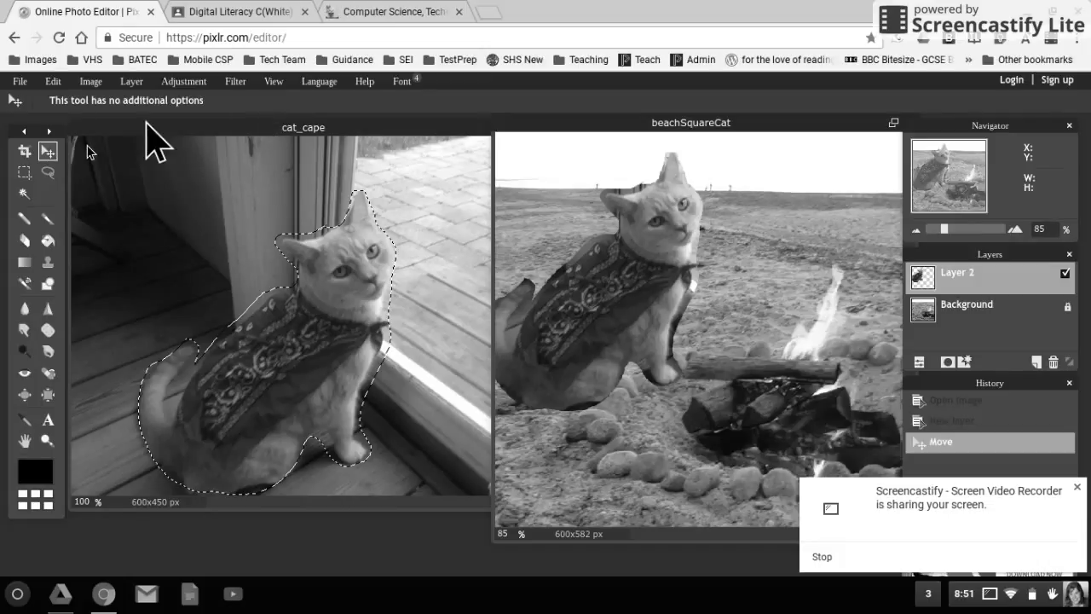
{"action": "left_click", "coordinate": [54, 80]}
{"action": "left_click", "coordinate": [54, 80]}
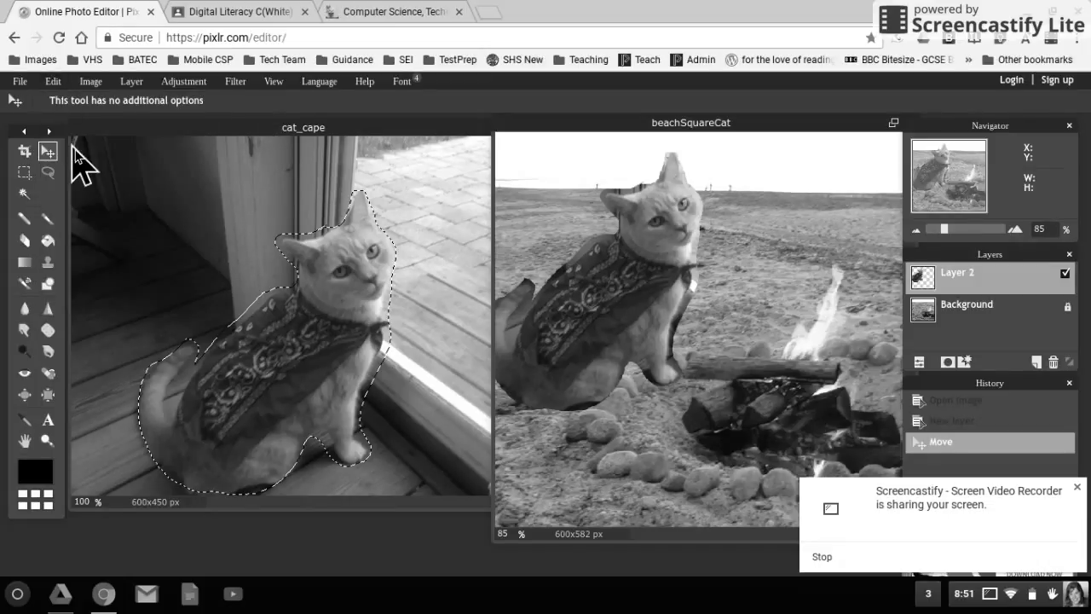
Shrink the pasted cat with Free transform and apply the resize to Layer 2.
{"action": "left_click", "coordinate": [54, 80]}
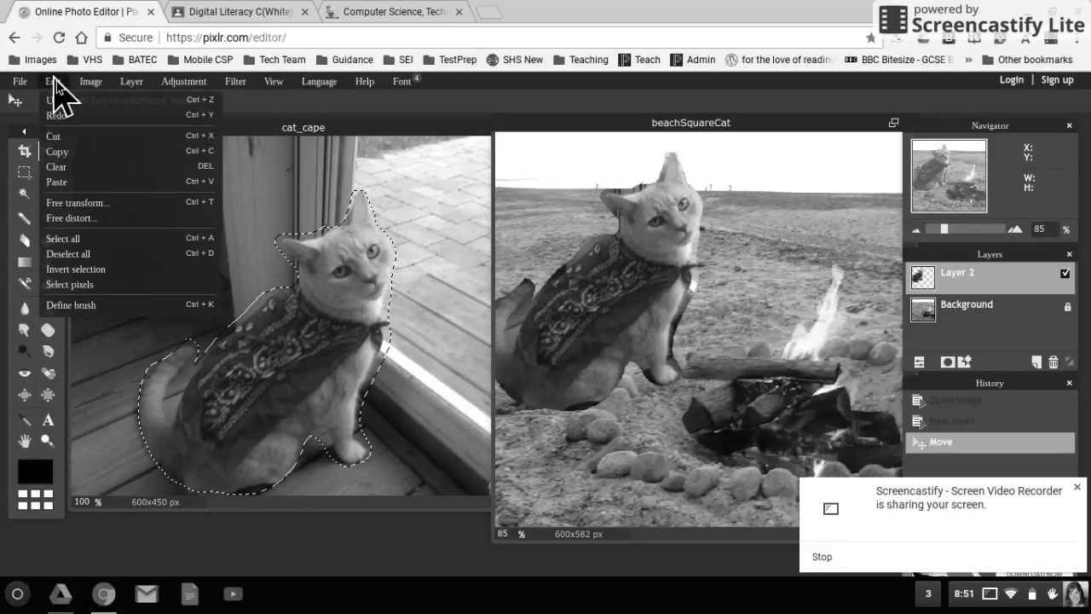
{"action": "left_click", "coordinate": [85, 203]}
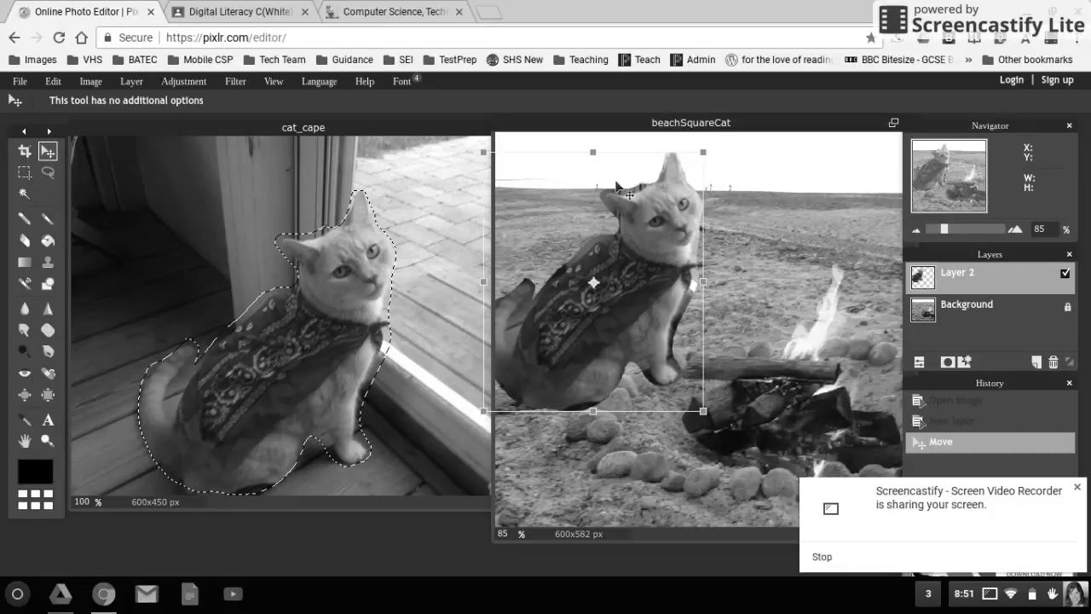
{"action": "left_click_drag", "start_coordinate": [700, 150], "coordinate": [670, 209]}
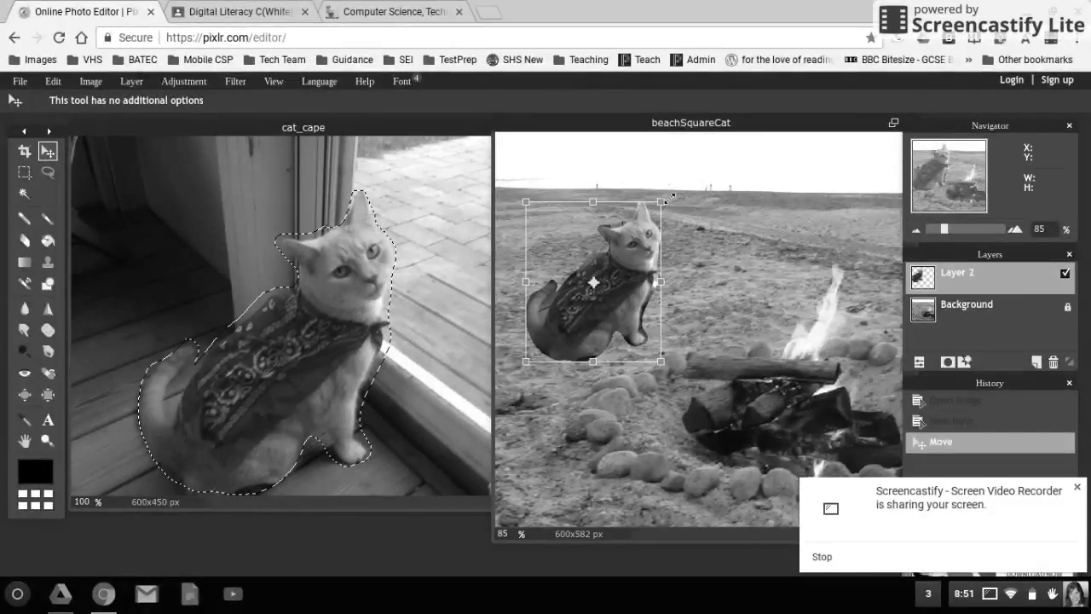
{"action": "left_click", "coordinate": [812, 230]}
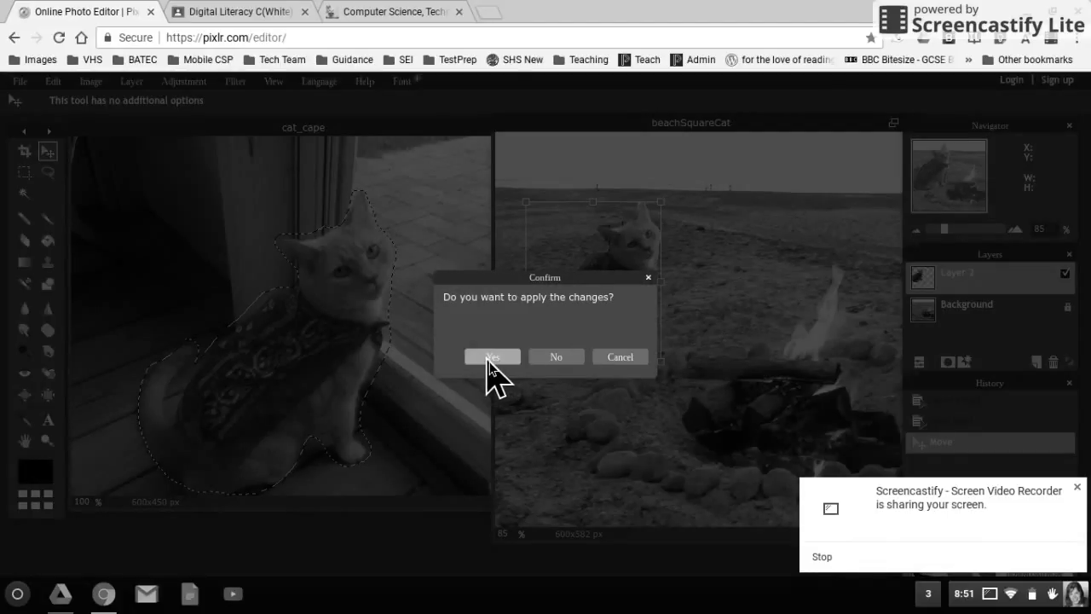
{"action": "left_click", "coordinate": [492, 358]}
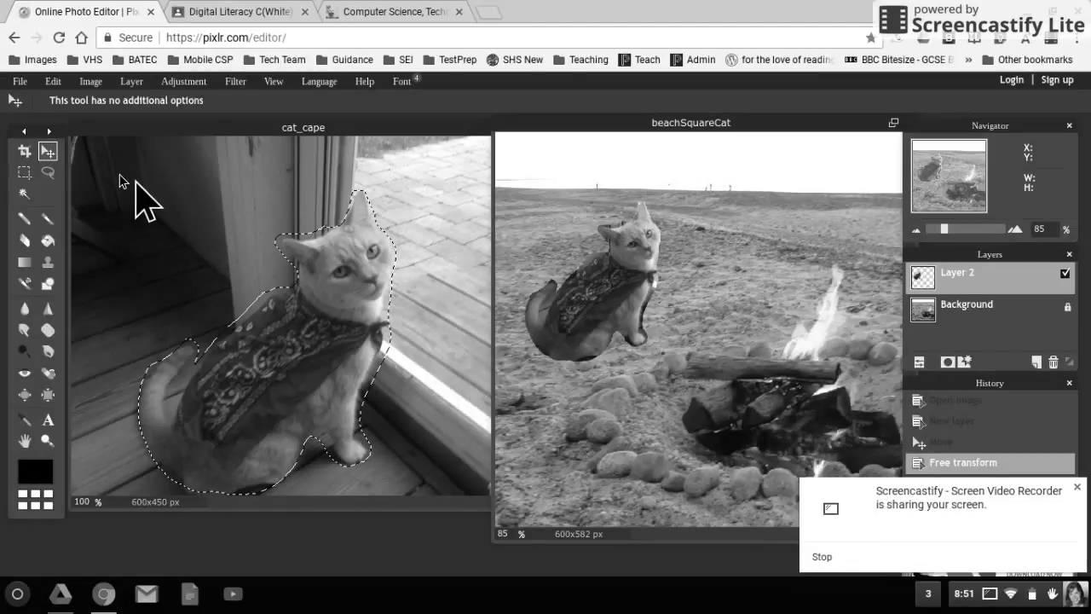
{"action": "left_click", "coordinate": [20, 83]}
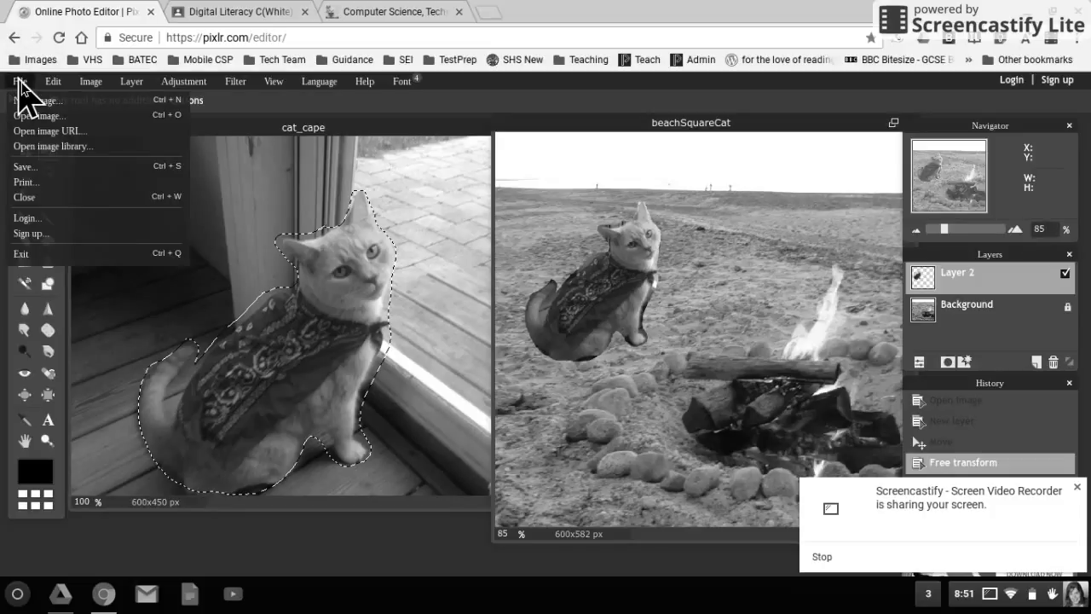
Save the composite as beachLassoCat.jpg in the Lesson 3 Selection Tools Drive folder.
{"action": "left_click", "coordinate": [49, 169]}
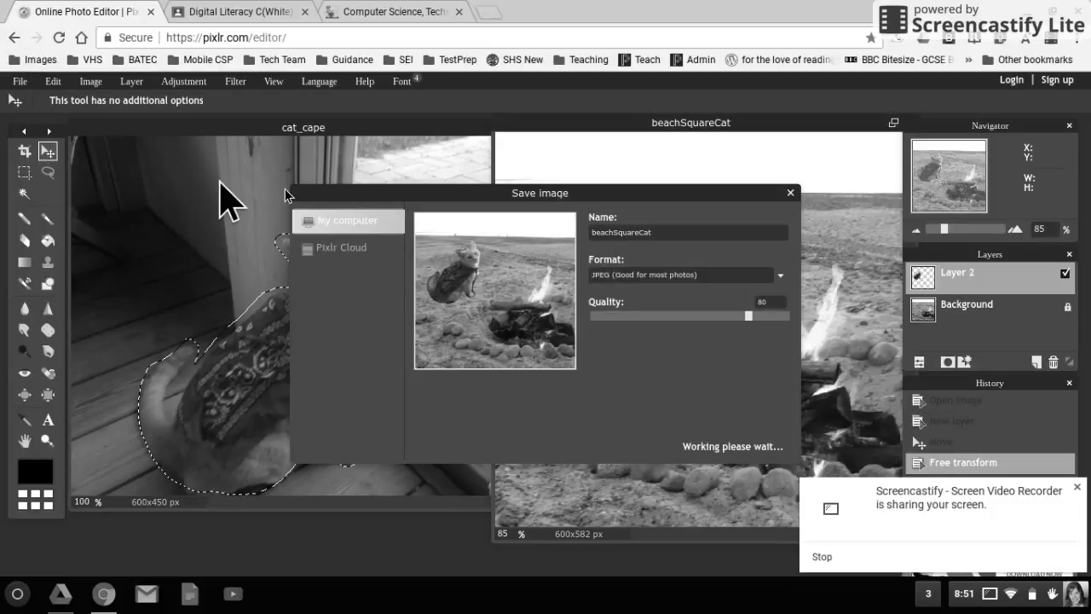
{"action": "left_click", "coordinate": [694, 230]}
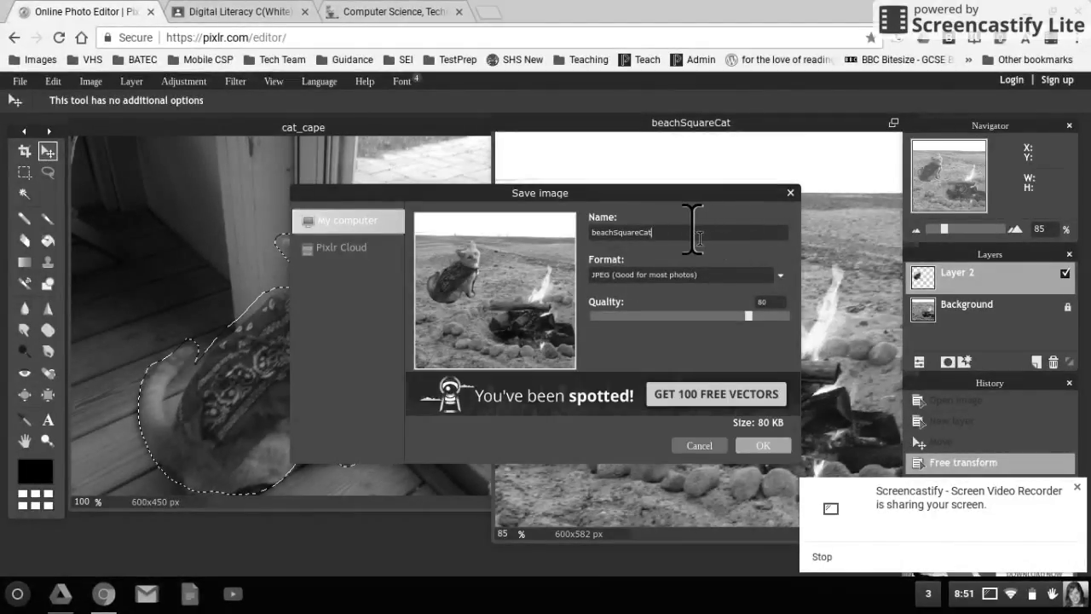
{"action": "key", "text": "BackSpace"}
{"action": "key", "text": "BackSpace"}
{"action": "left_click", "coordinate": [757, 448]}
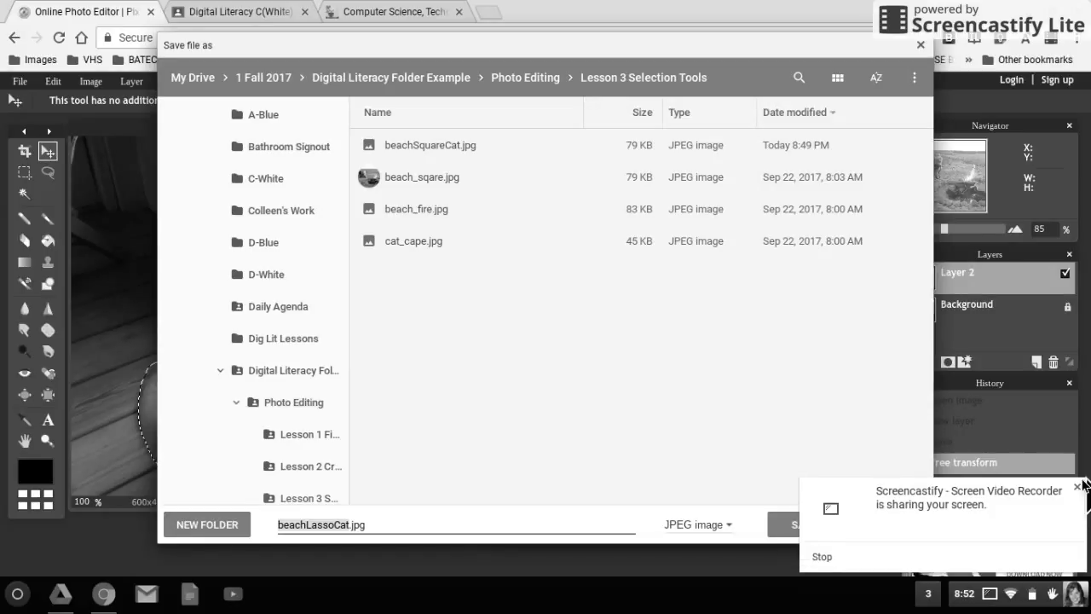
{"action": "left_click", "coordinate": [1078, 487]}
{"action": "left_click", "coordinate": [804, 524]}
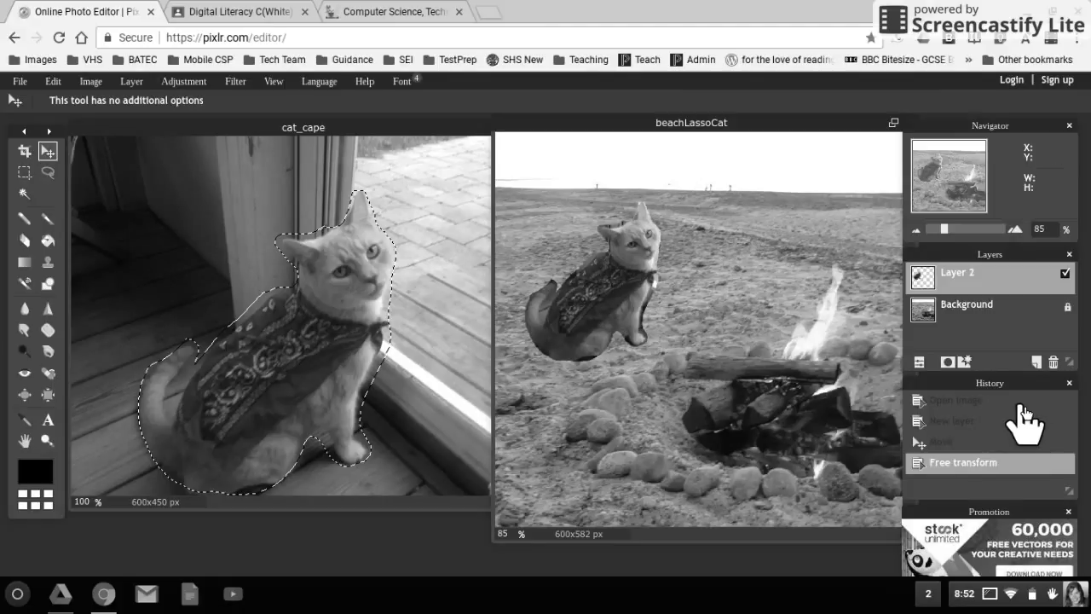
Revert beachLassoCat's history to the plain campfire beach and remove the lasso selection from cat_cape.
{"action": "left_click", "coordinate": [972, 401]}
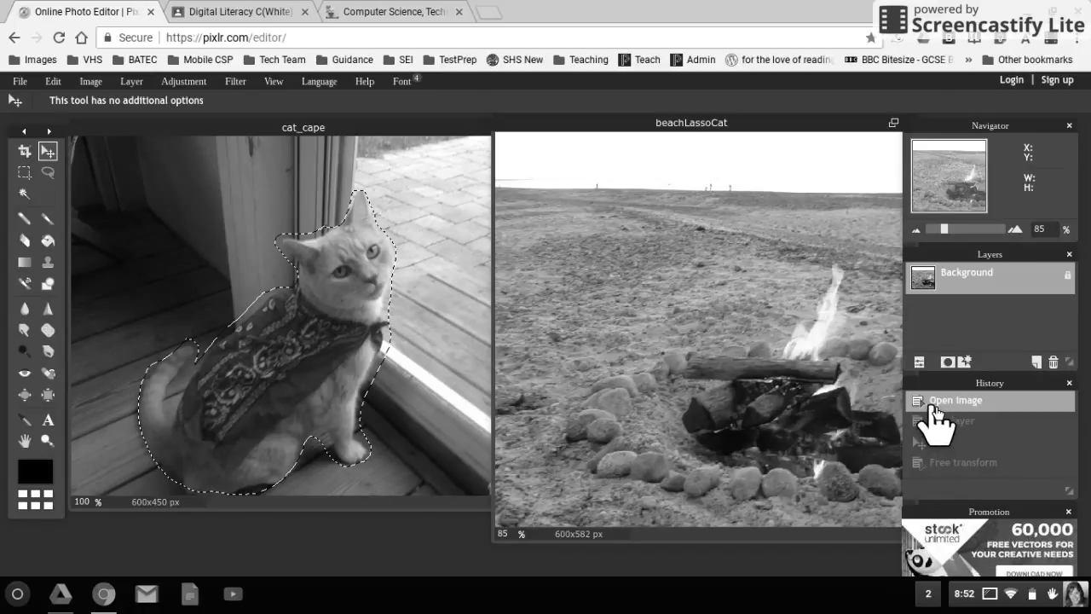
{"action": "left_click", "coordinate": [423, 324]}
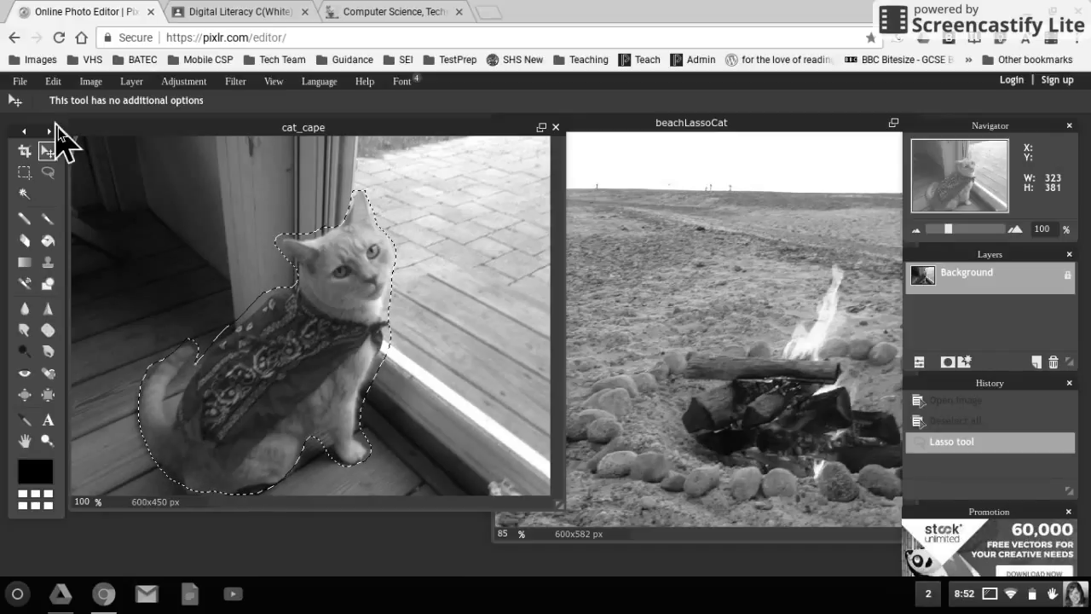
{"action": "left_click", "coordinate": [54, 81]}
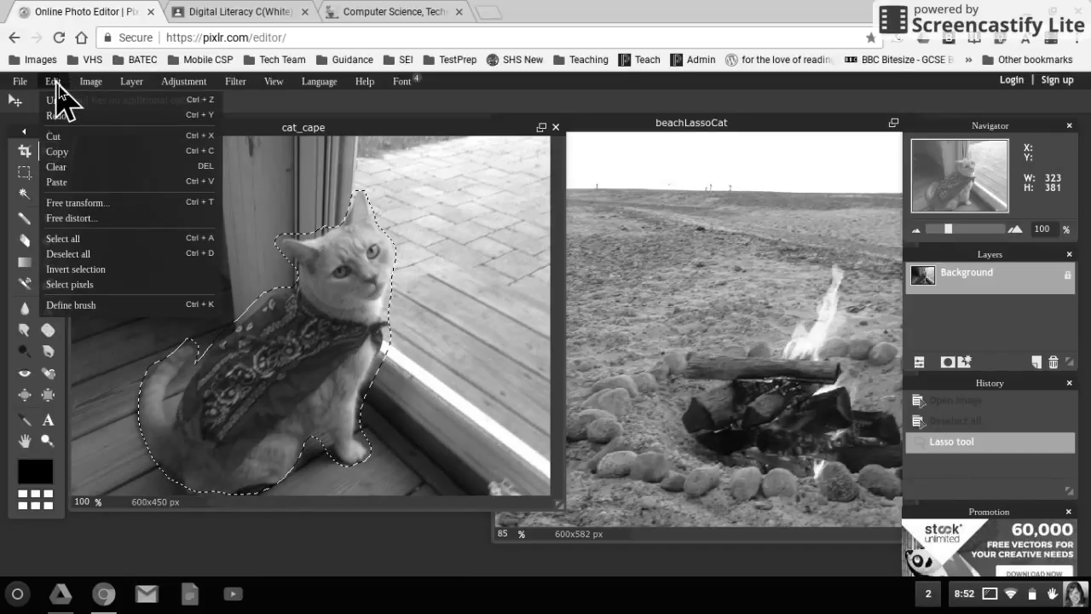
{"action": "left_click", "coordinate": [74, 253]}
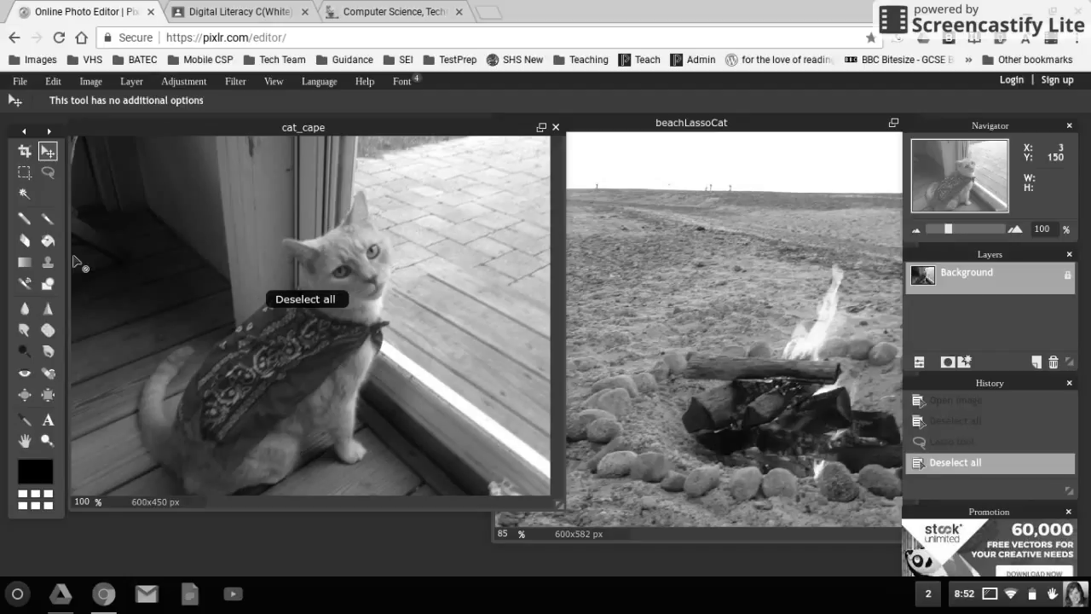
Choose the Magic Wand tool and set its tolerance to 41.
{"action": "left_click", "coordinate": [28, 196]}
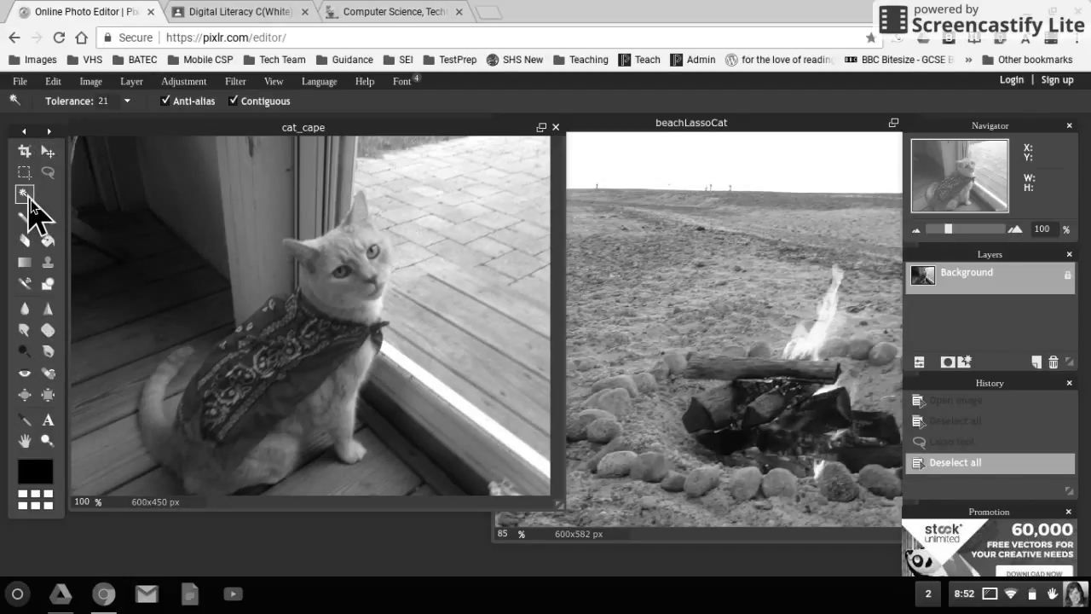
{"action": "left_click", "coordinate": [128, 102]}
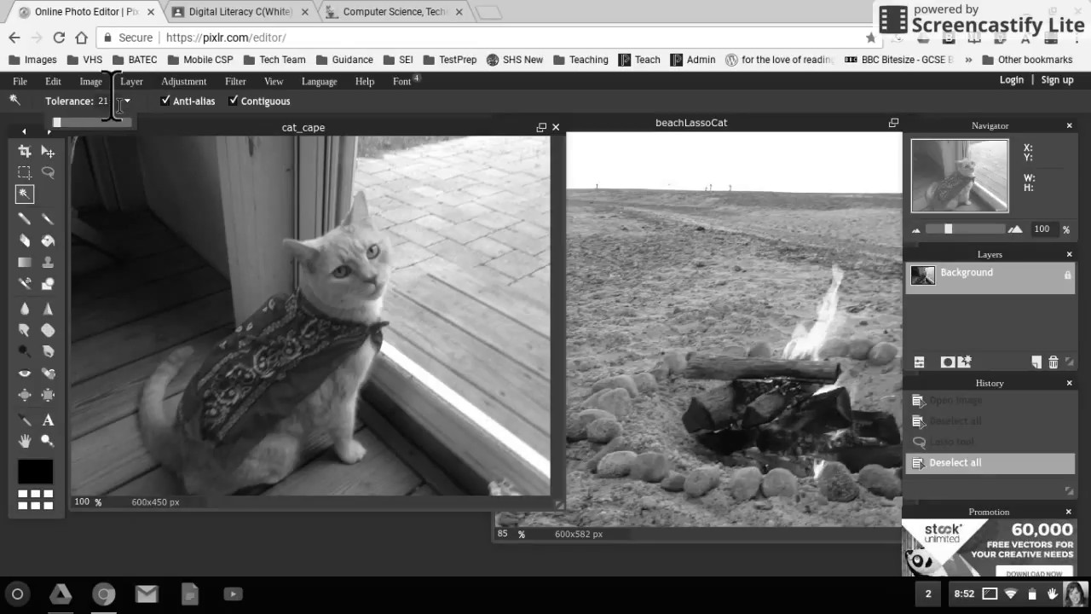
{"action": "left_click", "coordinate": [114, 100]}
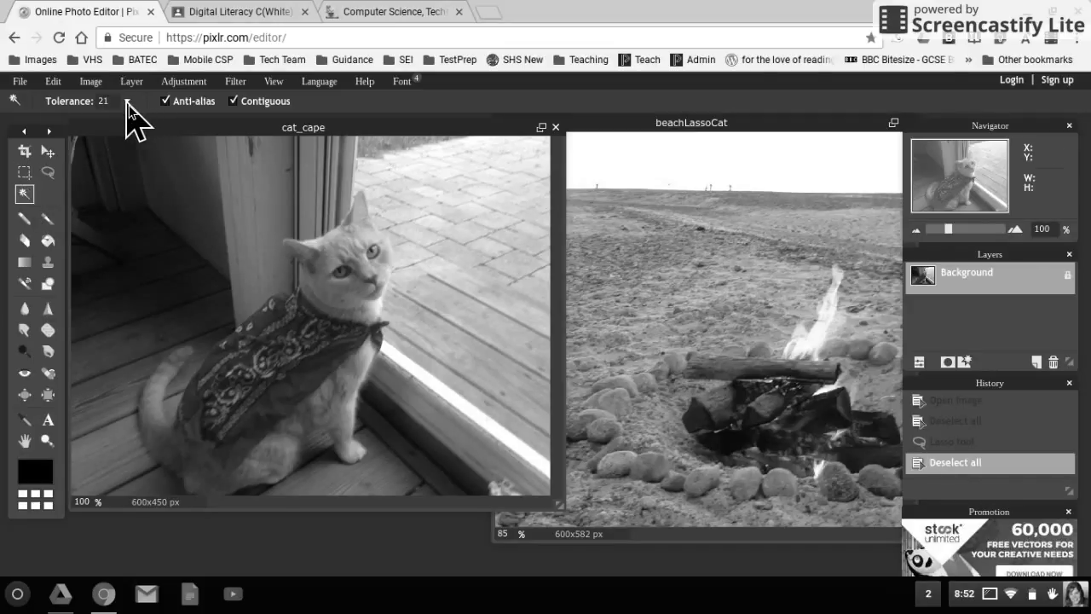
{"action": "left_click", "coordinate": [128, 102]}
{"action": "left_click", "coordinate": [74, 123]}
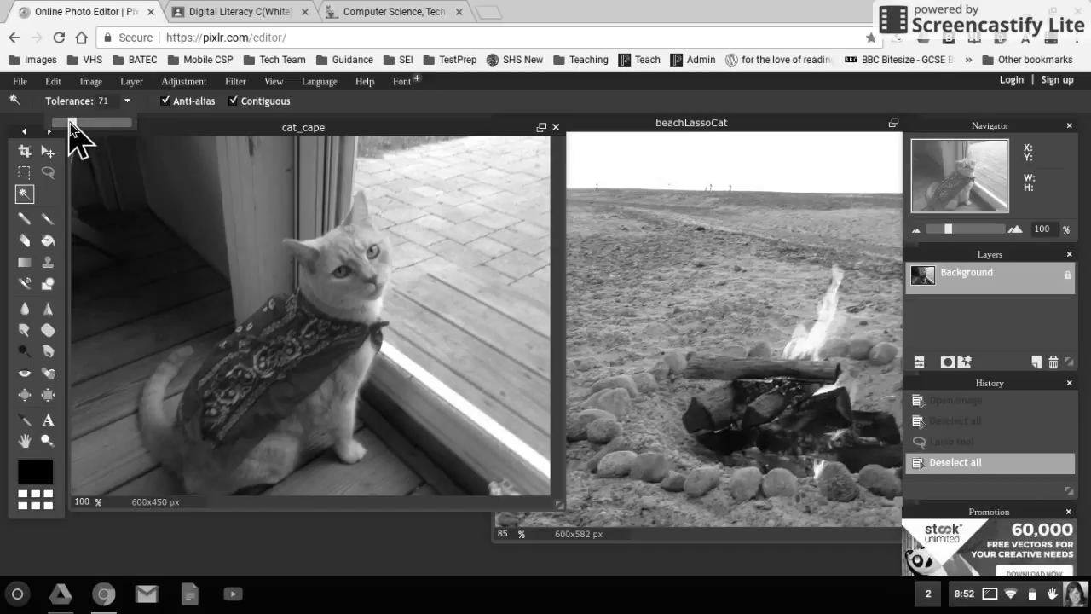
Test-select the door area with the wand, then undo the selection.
{"action": "left_click", "coordinate": [117, 178]}
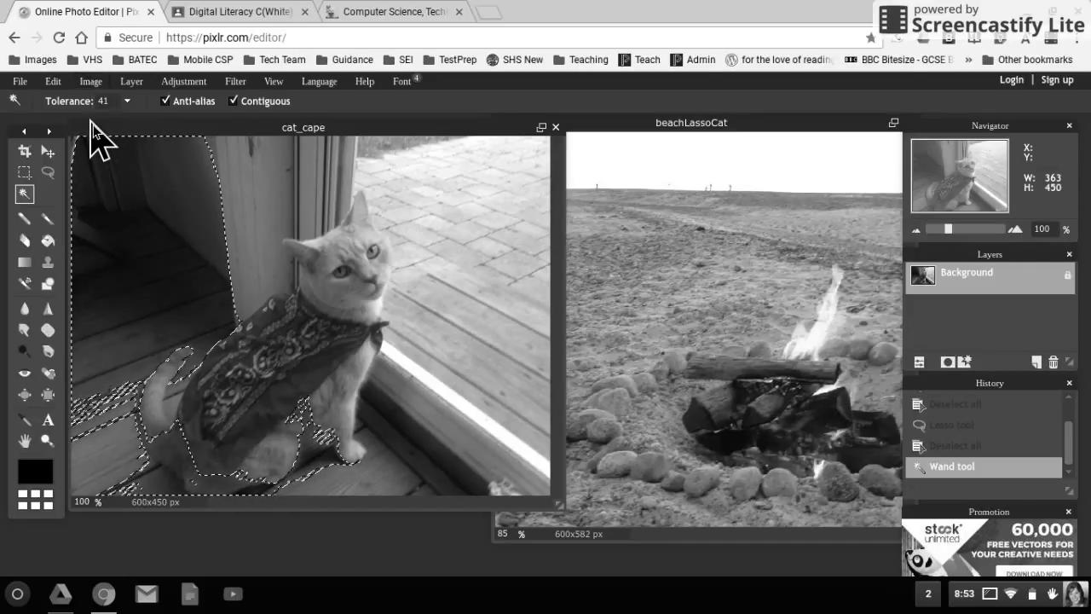
{"action": "key", "text": "ctrl+z"}
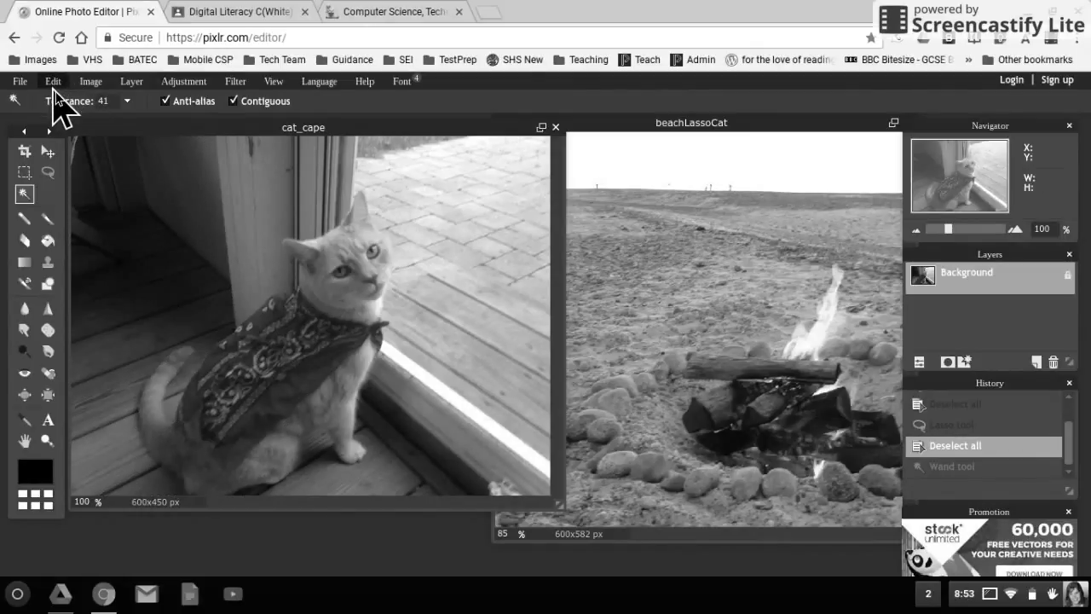
{"action": "left_click", "coordinate": [128, 105]}
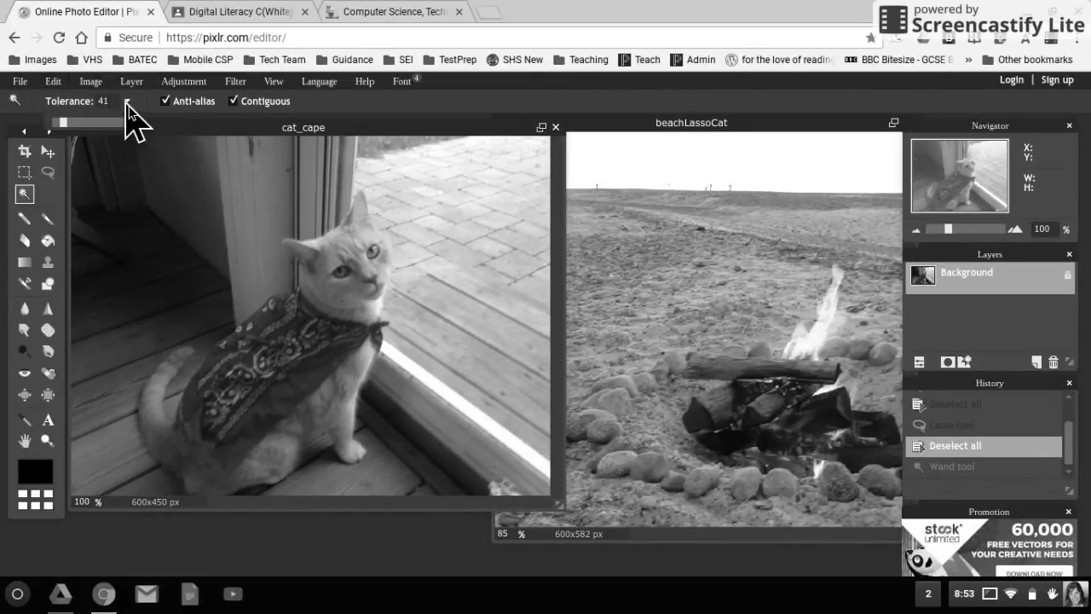